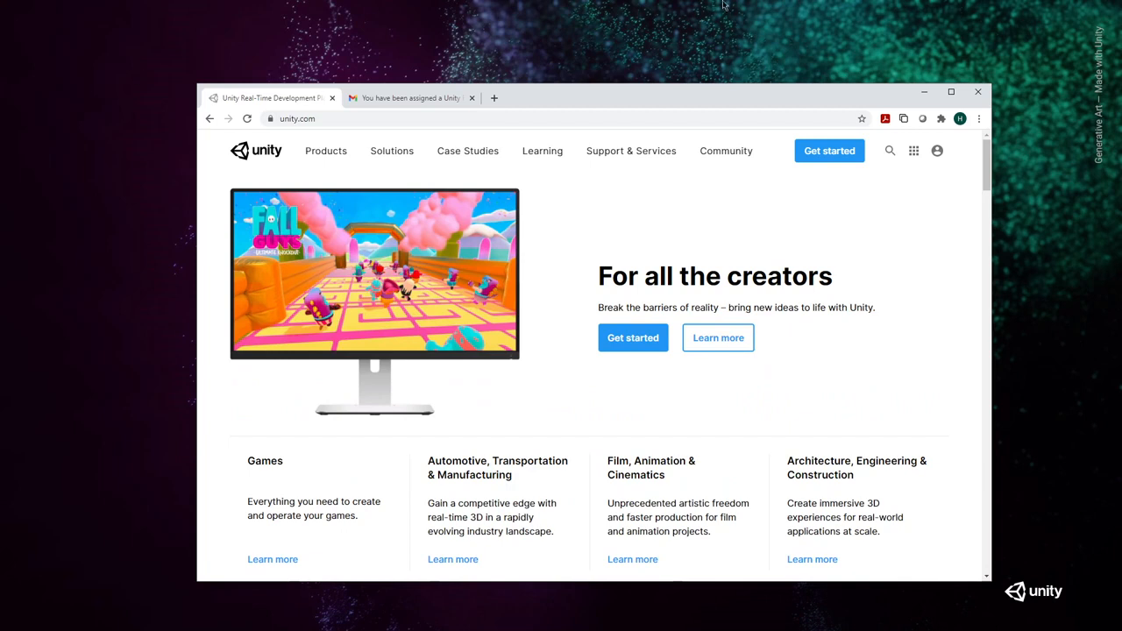
# Step: Show the account options on the Unity website and look over its Featured products section
pyautogui.click(938, 151)
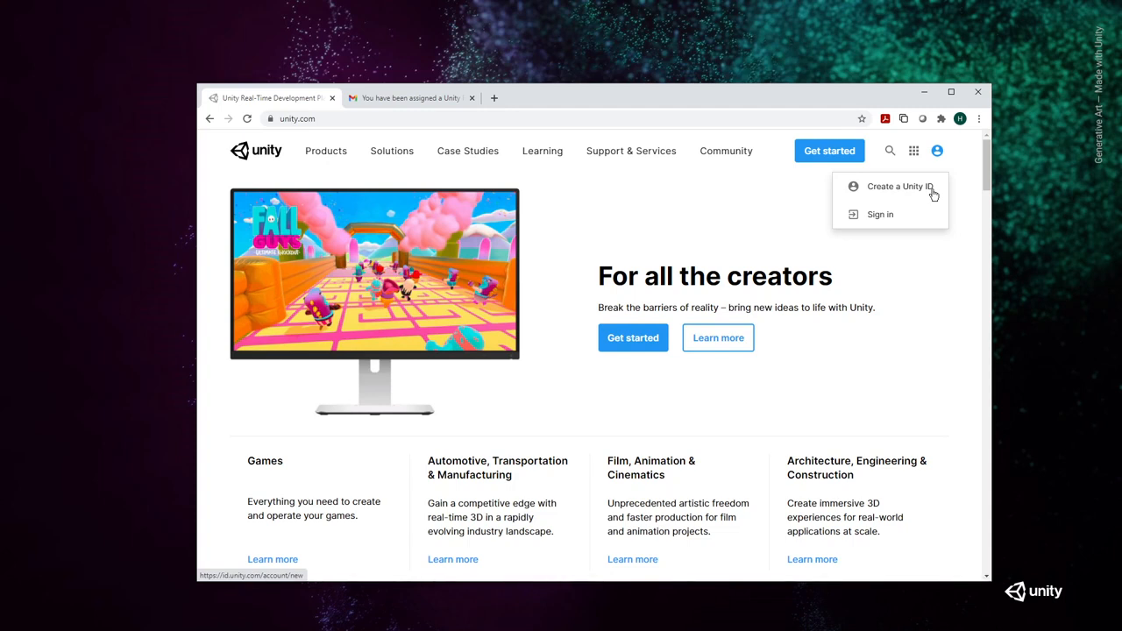
pyautogui.scroll(-5, 596, 427)
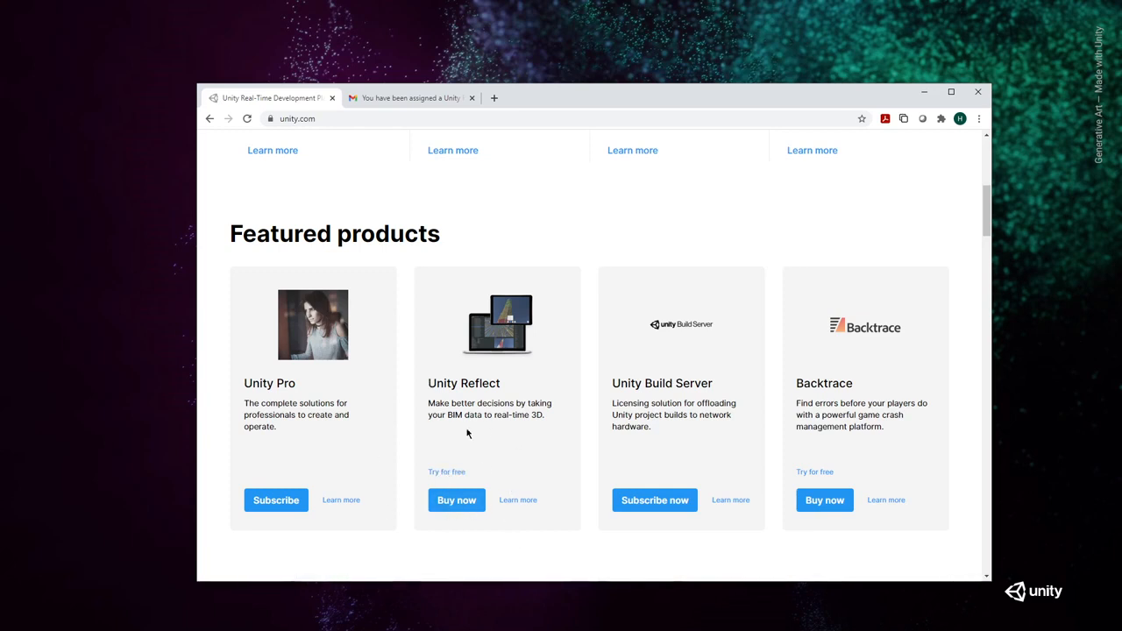
# Step: Switch to the Unity Reflect seat assignment email, read through it and follow its Unity Reflect Installer link
pyautogui.click(383, 100)
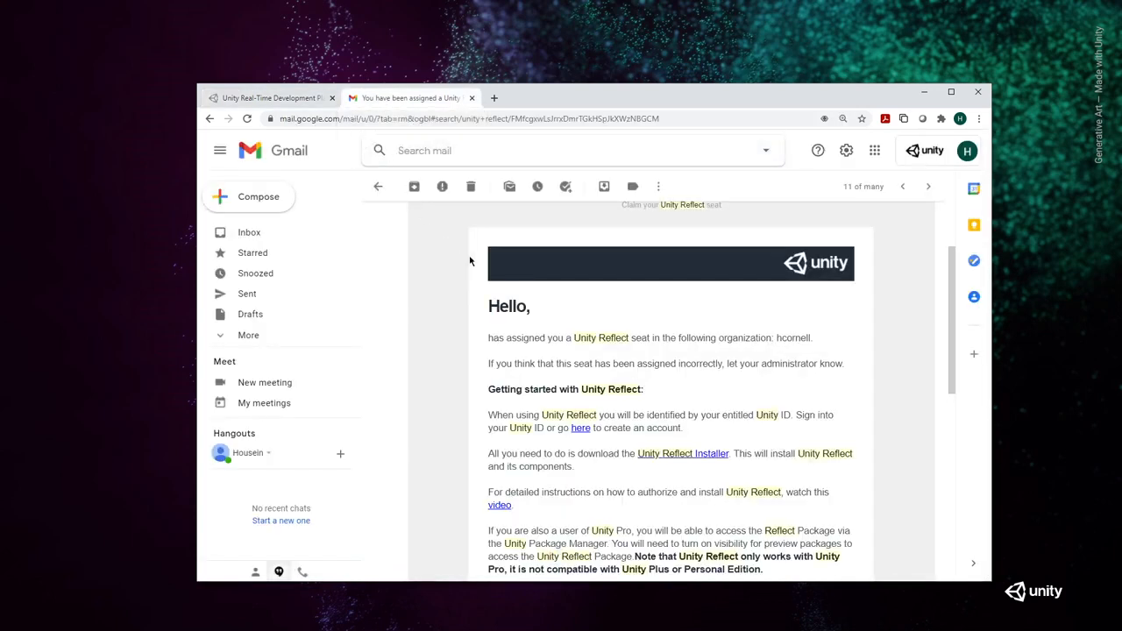
pyautogui.scroll(2, 736, 322)
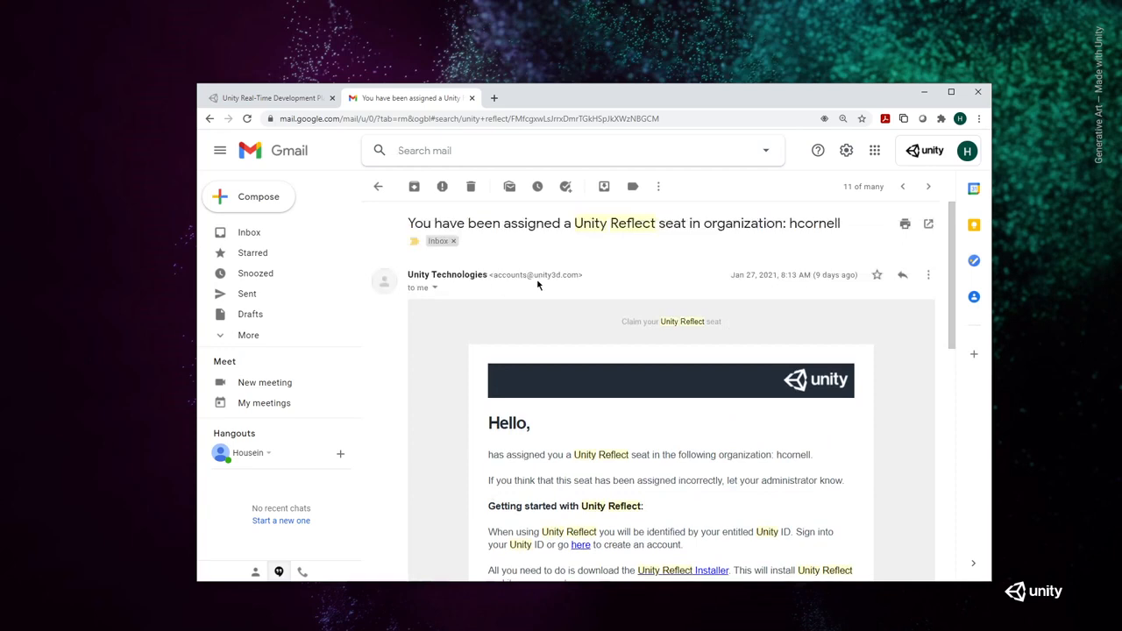
pyautogui.scroll(-2, 605, 384)
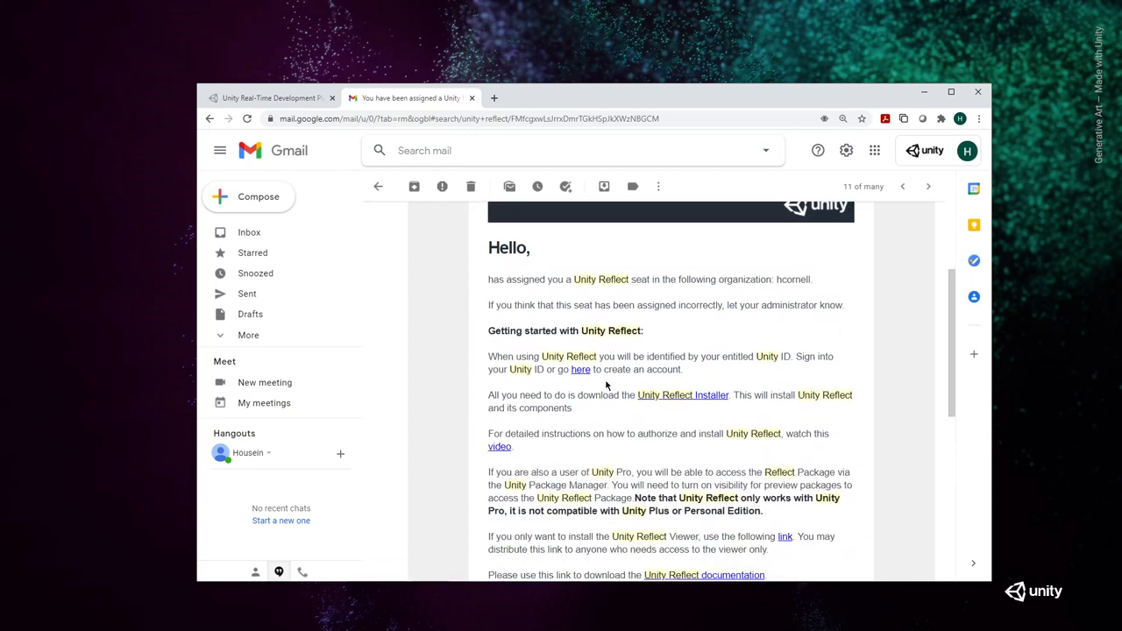
pyautogui.click(684, 399)
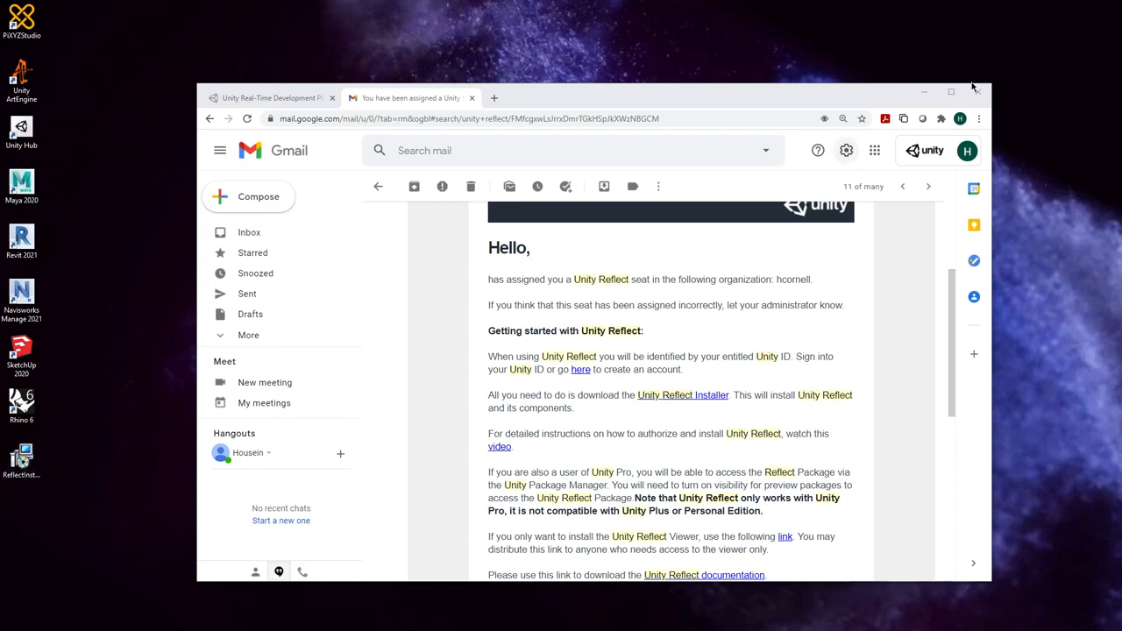
# Step: Minimize the browser, launch ReflectInstaller.exe from the desktop and move the setup window clear of the desktop icons
pyautogui.click(923, 94)
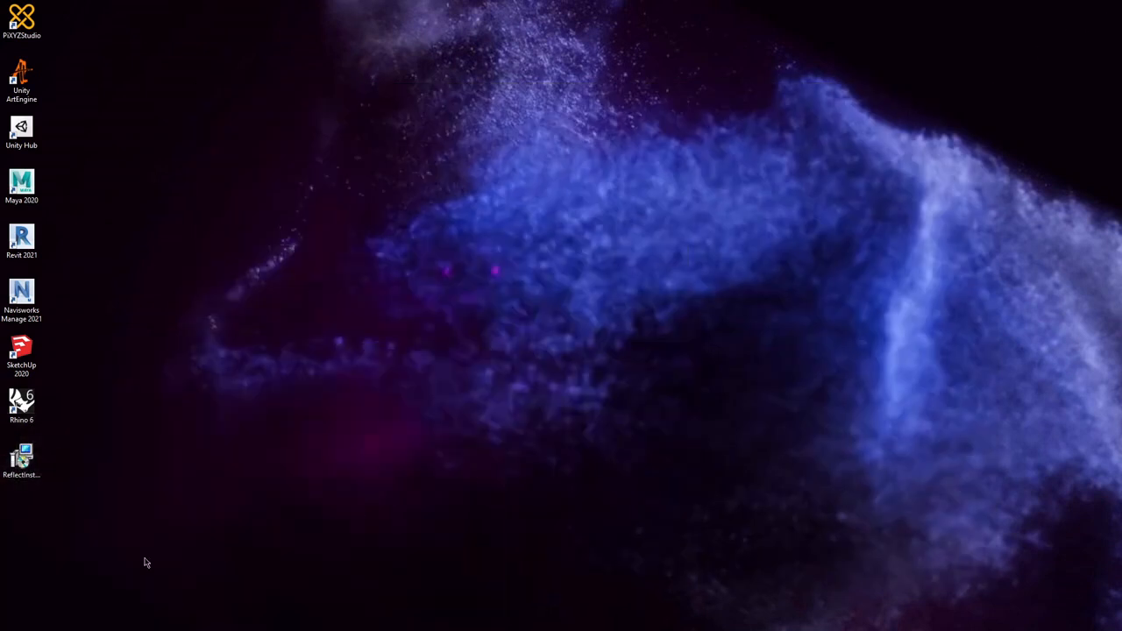
pyautogui.click(21, 462)
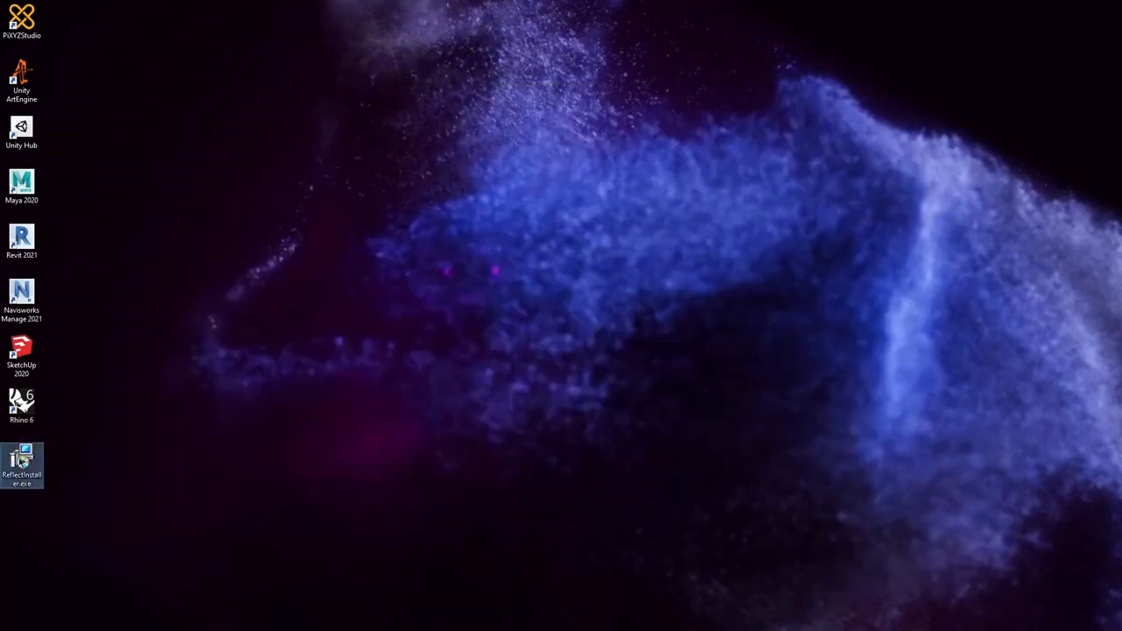
pyautogui.doubleClick(21, 462)
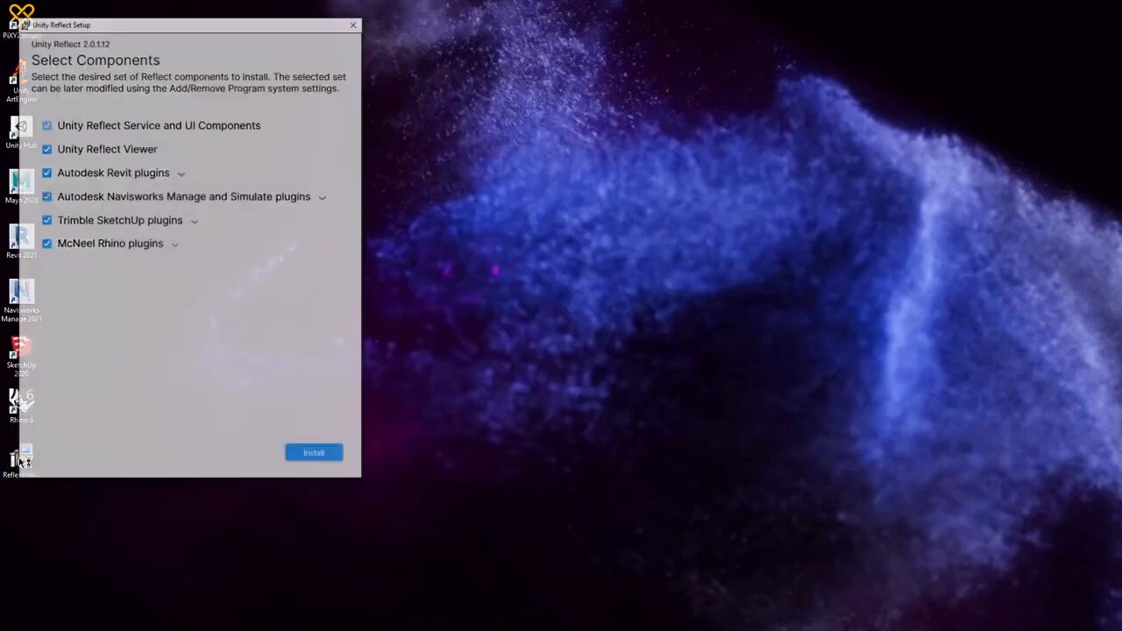
pyautogui.moveTo(199, 24); pyautogui.dragTo(306, 96)
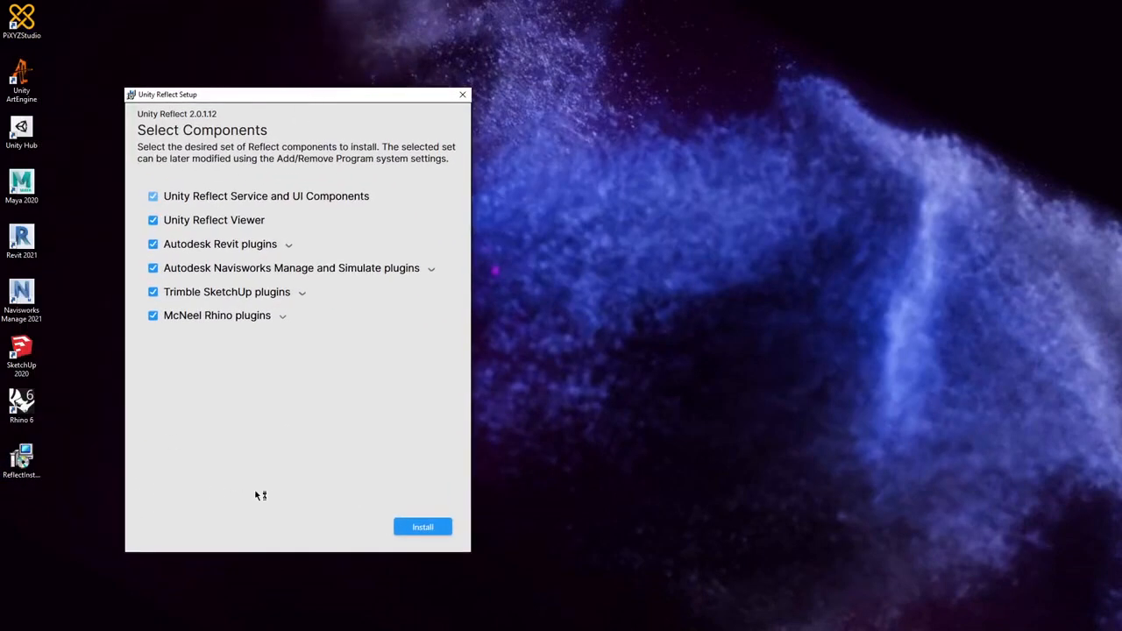
pyautogui.click(153, 316)
pyautogui.click(154, 292)
pyautogui.click(154, 268)
pyautogui.click(154, 245)
pyautogui.click(154, 244)
pyautogui.click(153, 268)
pyautogui.click(154, 293)
pyautogui.click(153, 316)
# Step: Install the Unity Reflect service, viewer and all Revit, Navisworks, SketchUp and Rhino plugins, and finish the setup
pyautogui.click(421, 526)
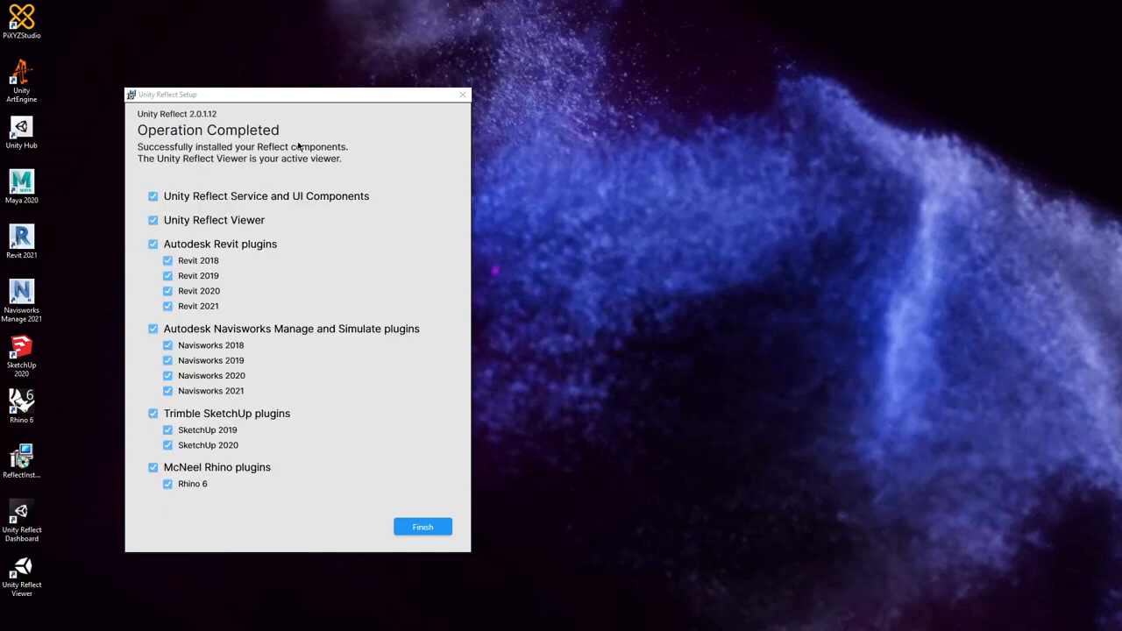
pyautogui.click(30, 519)
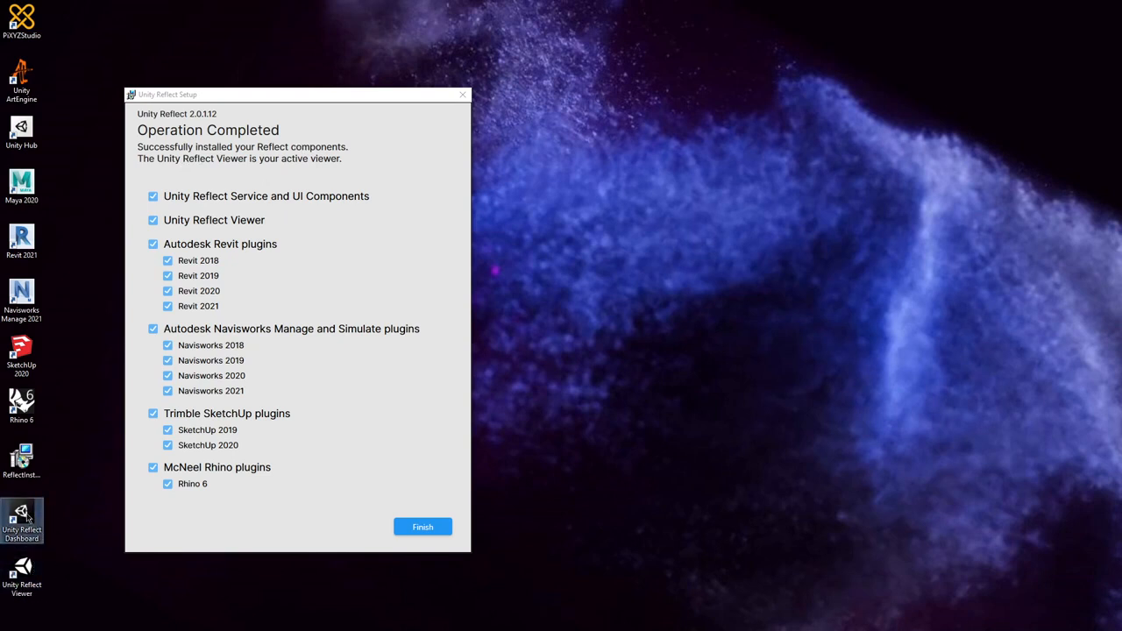
pyautogui.click(21, 580)
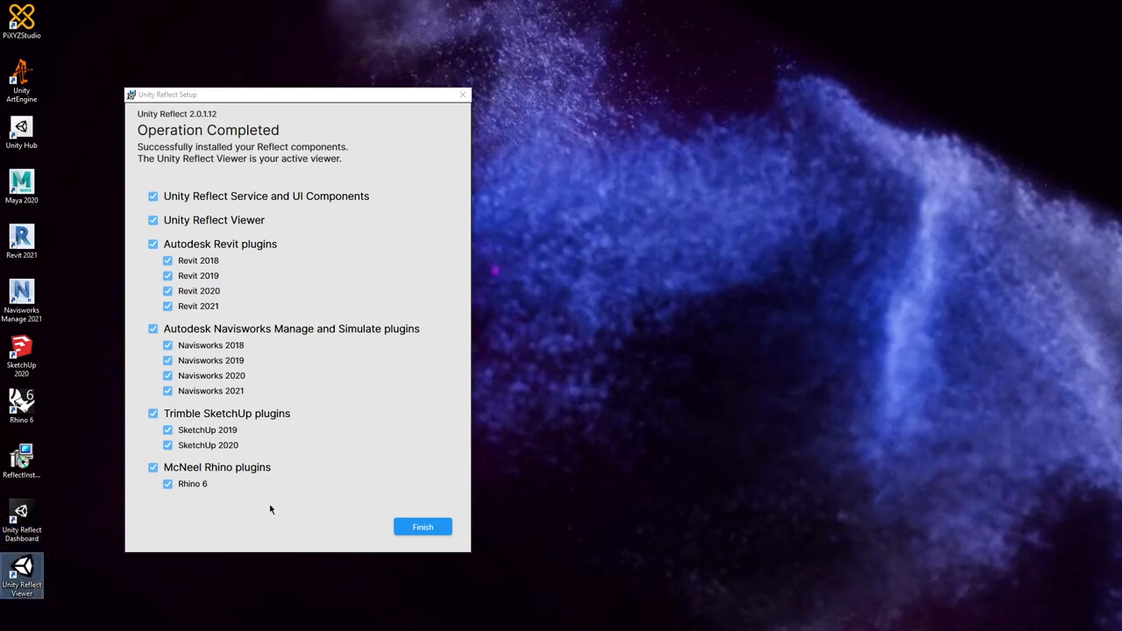
pyautogui.click(424, 528)
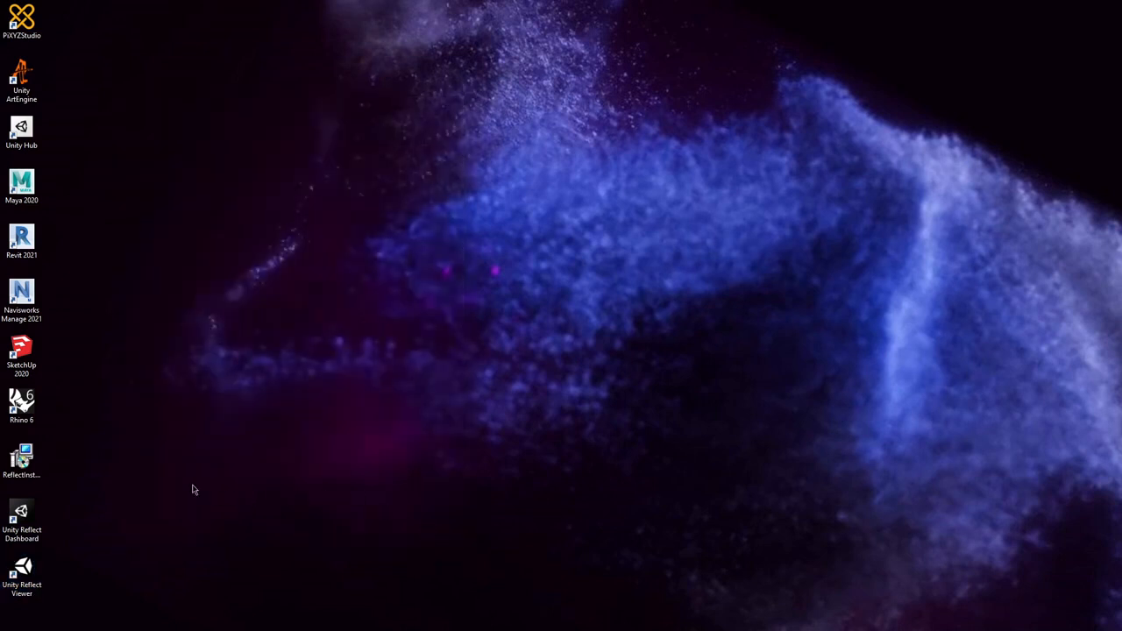
# Step: Switch to Revit 2021 with the detailed pipe-rack model and open the Unity Reflect Dashboard
pyautogui.doubleClick(22, 239)
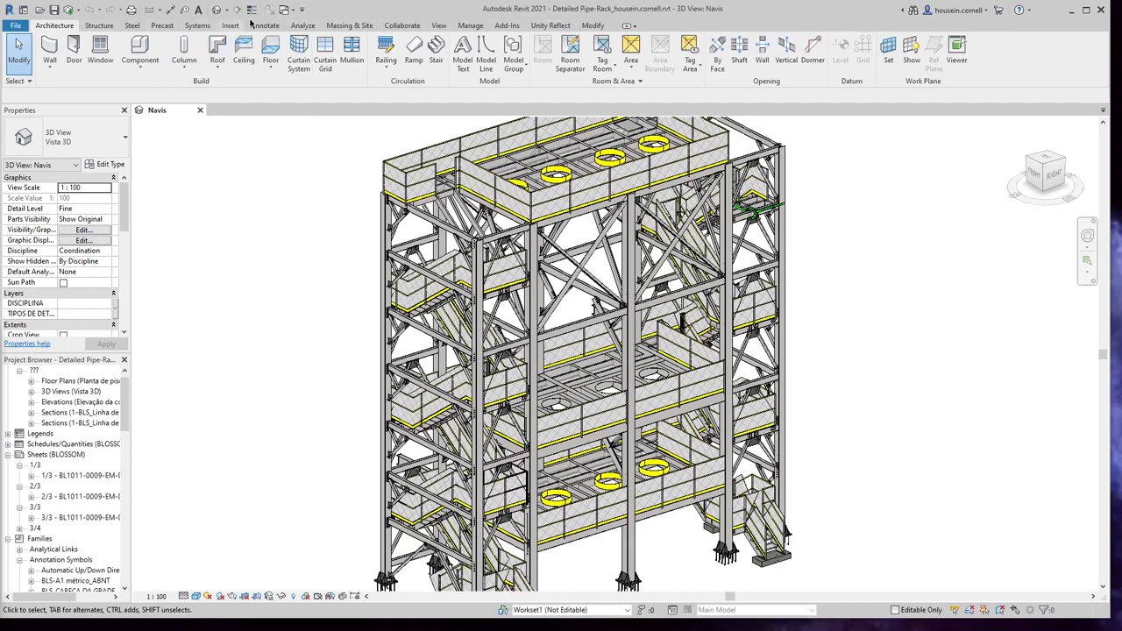
pyautogui.click(558, 26)
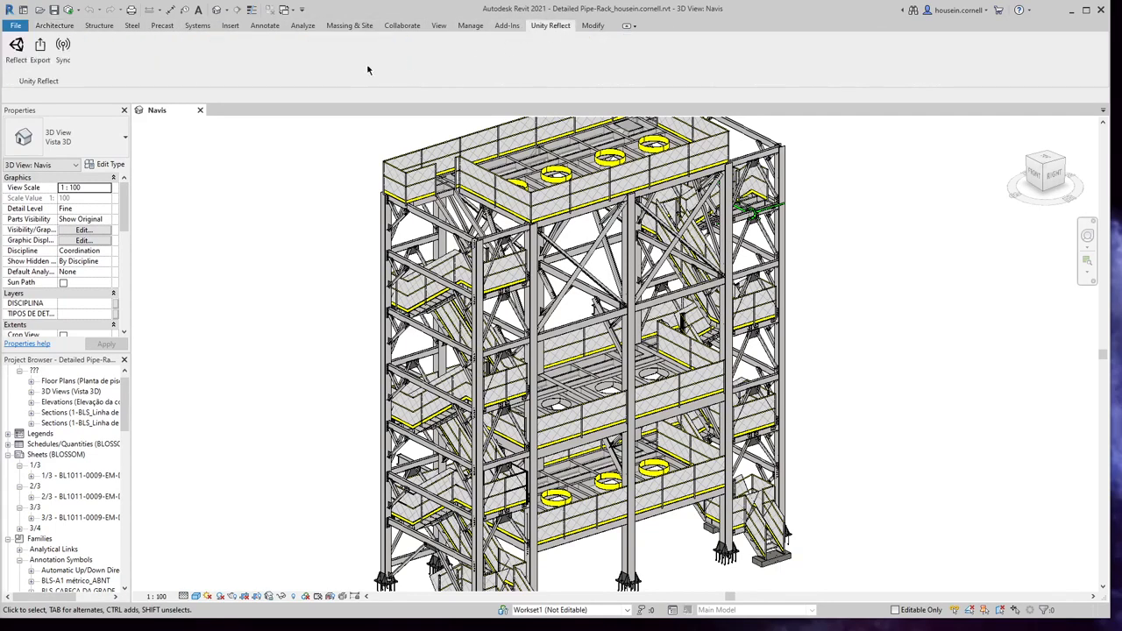
pyautogui.click(17, 45)
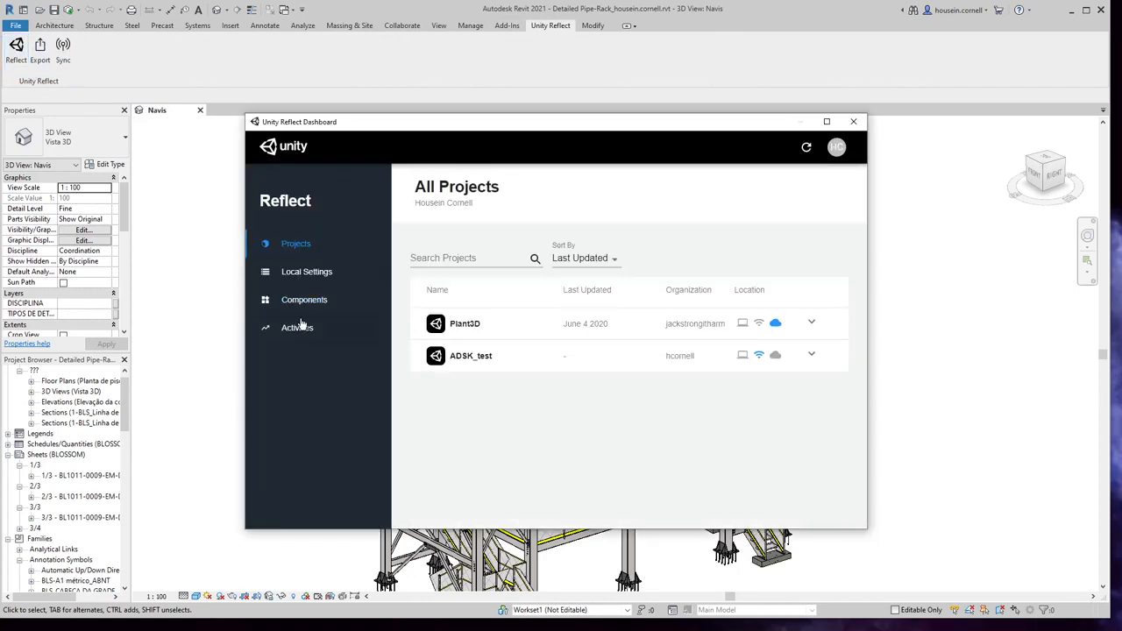
# Step: Review the dashboard's local server settings and list of installed components, and close the dashboard
pyautogui.click(311, 273)
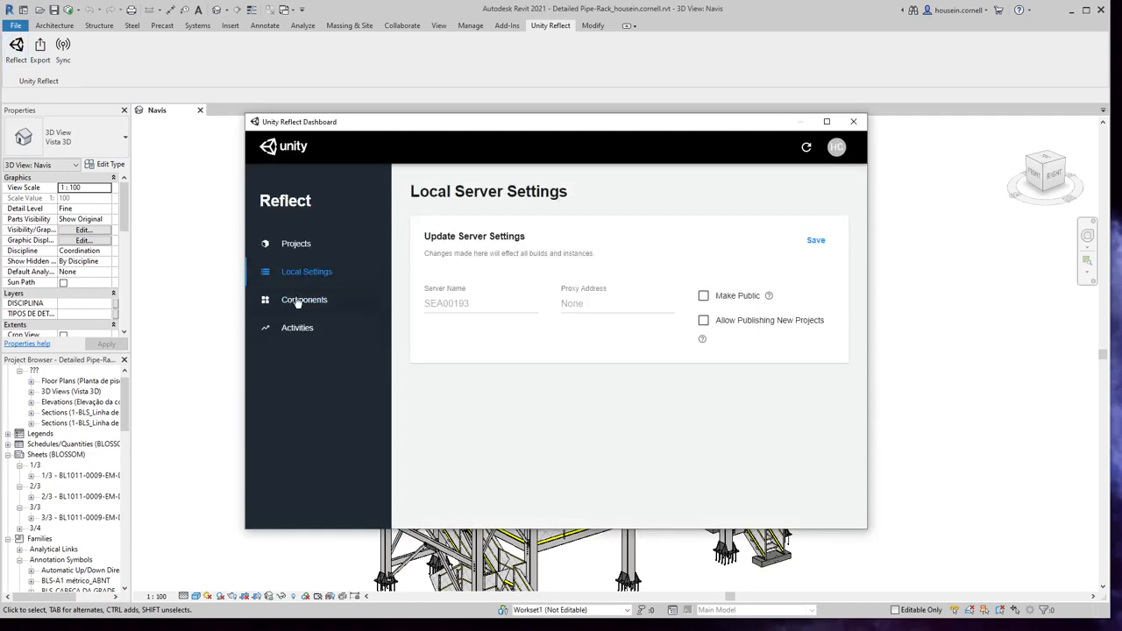
pyautogui.click(299, 303)
pyautogui.scroll(-3, 572, 313)
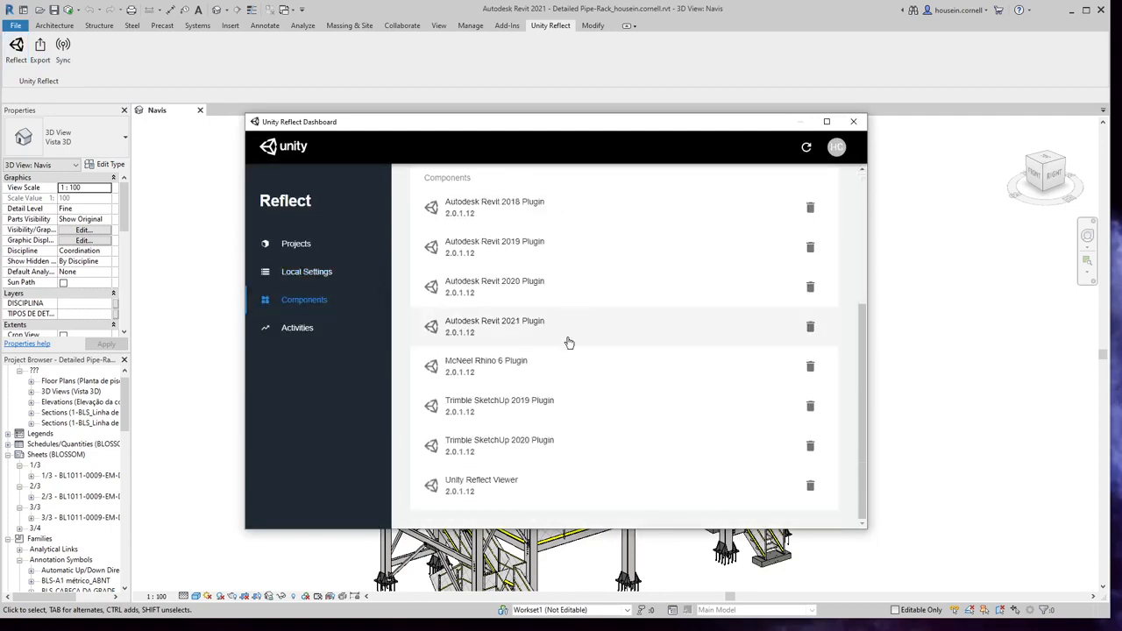
pyautogui.scroll(5, 569, 377)
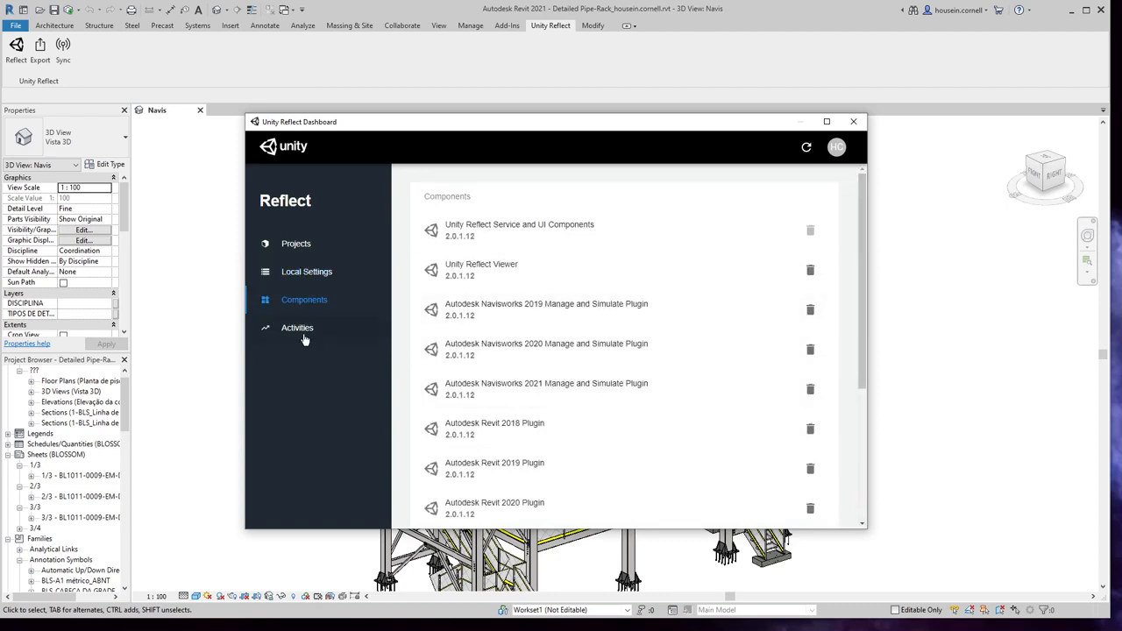
pyautogui.click(853, 122)
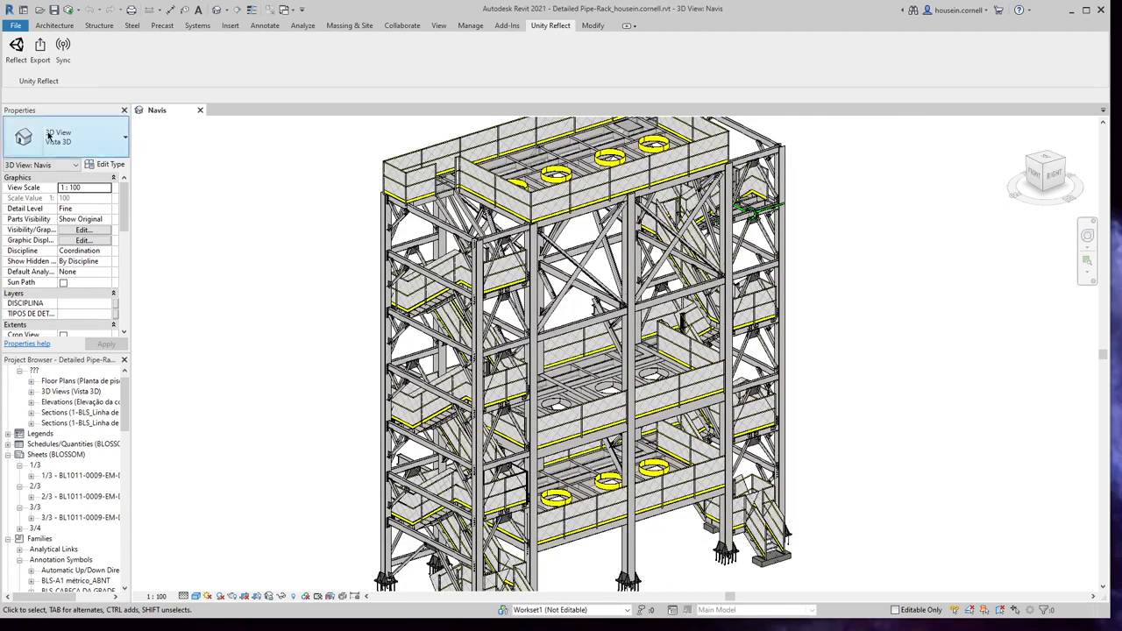
# Step: Create a new local Reflect project named Test_001 and export the pipe-rack model to it
pyautogui.click(41, 51)
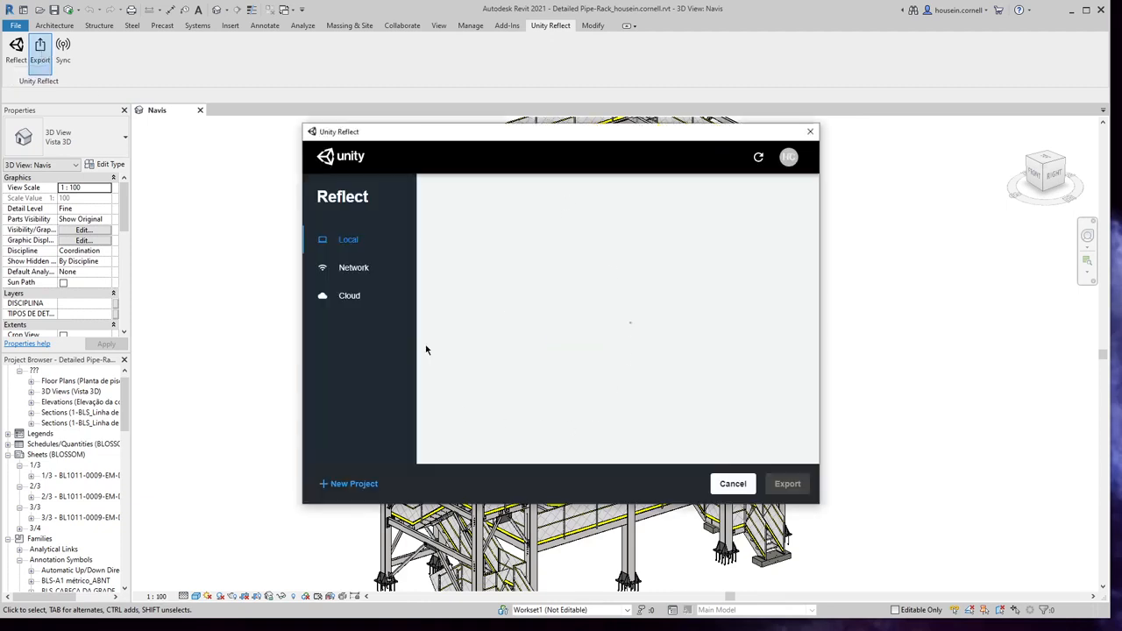
pyautogui.click(347, 486)
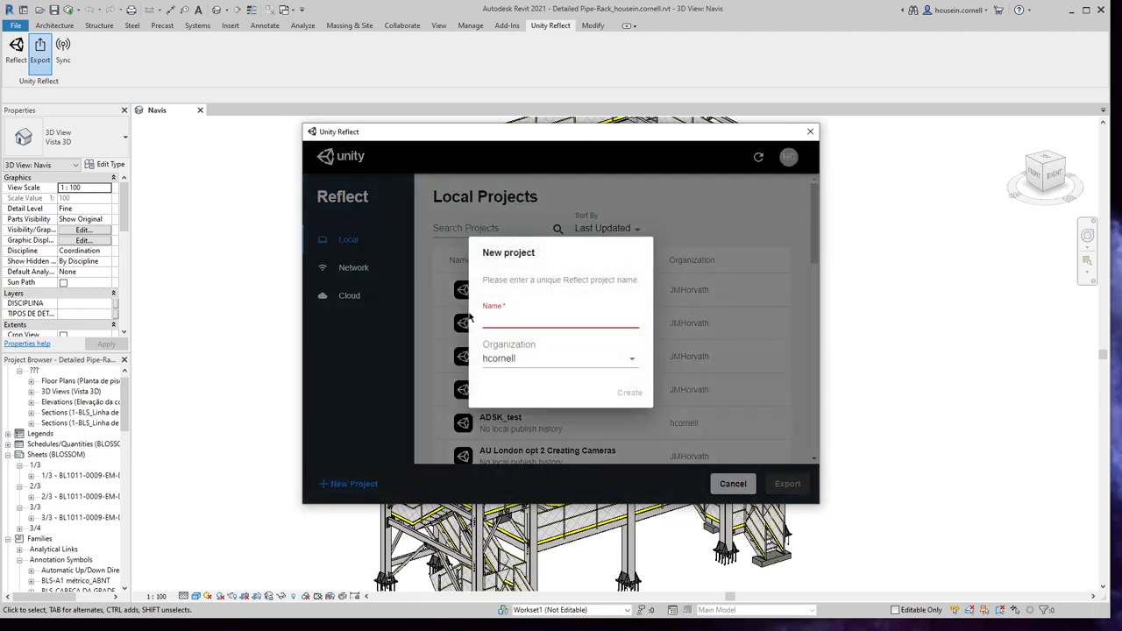
pyautogui.write('Test_001')
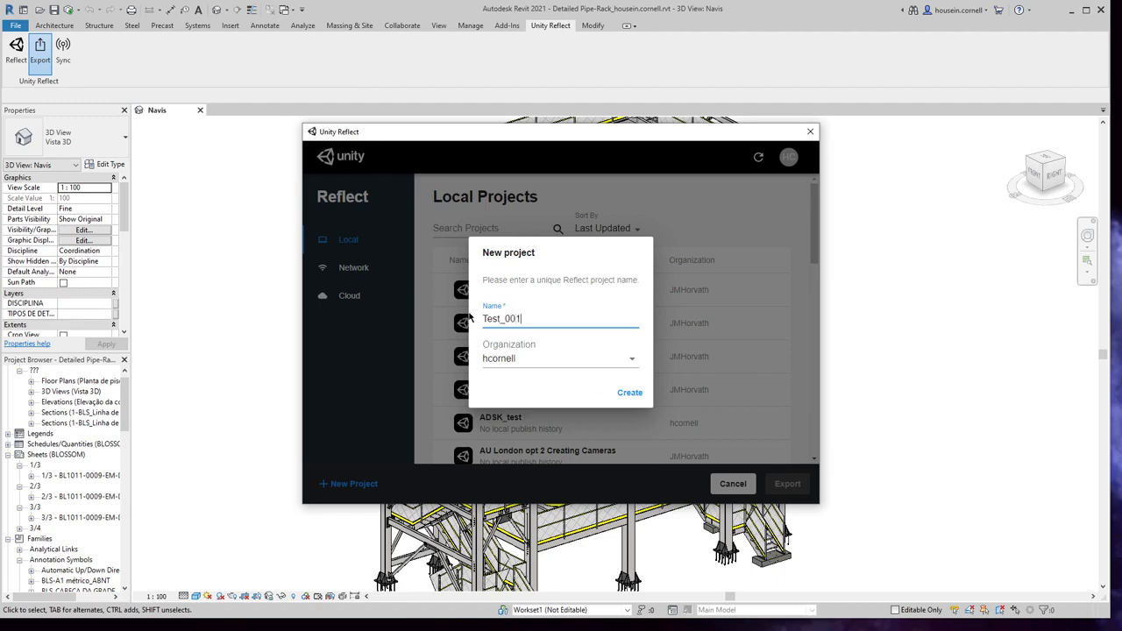
pyautogui.click(631, 393)
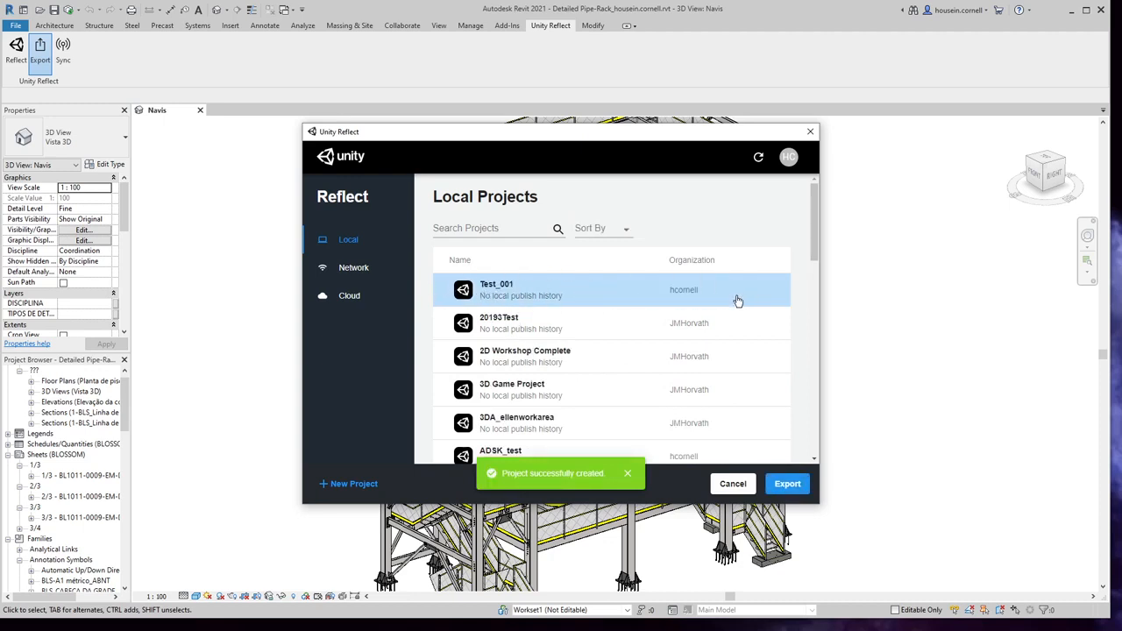
pyautogui.click(786, 487)
pyautogui.click(789, 484)
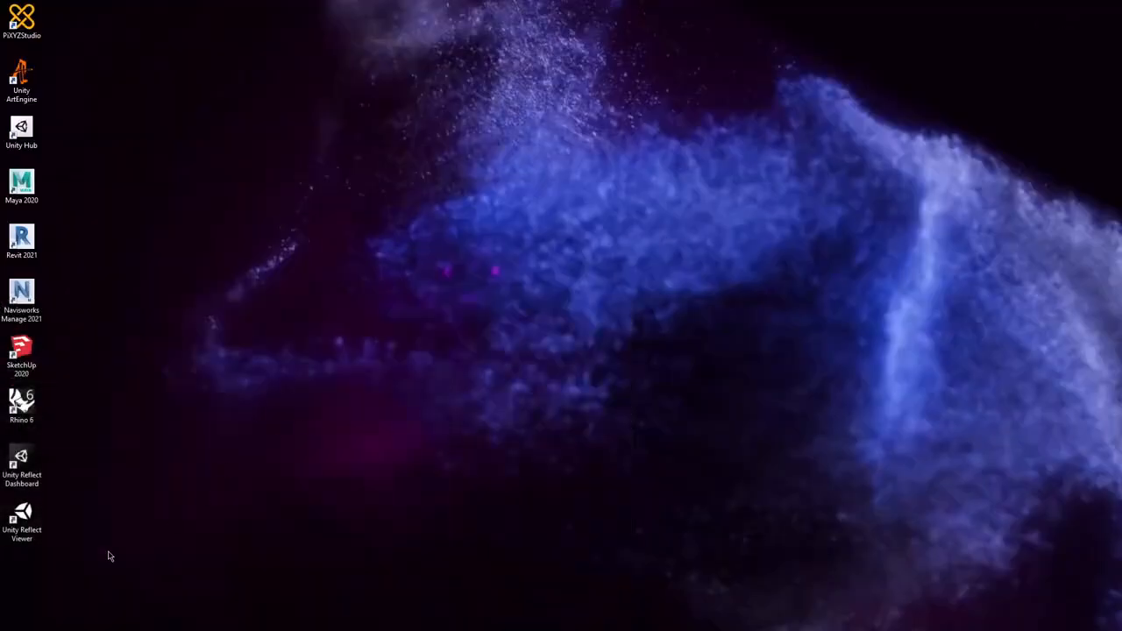
# Step: Switch to the Unity Reflect Viewer, open the local Test_001 project and orbit the pipe rack to face its long side
pyautogui.doubleClick(22, 522)
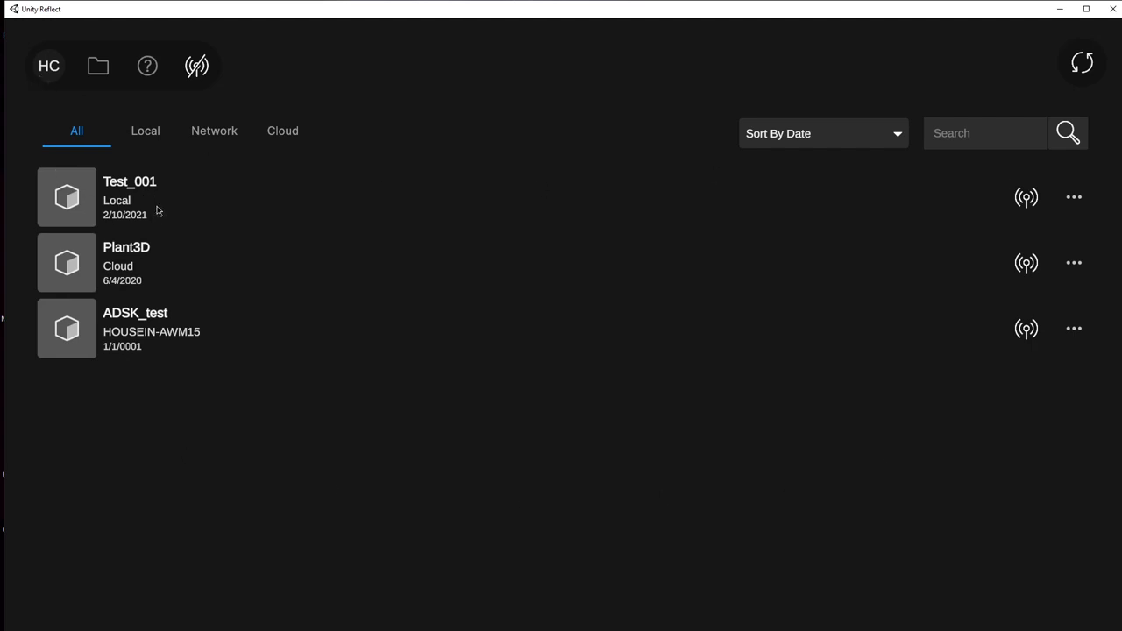
pyautogui.click(120, 200)
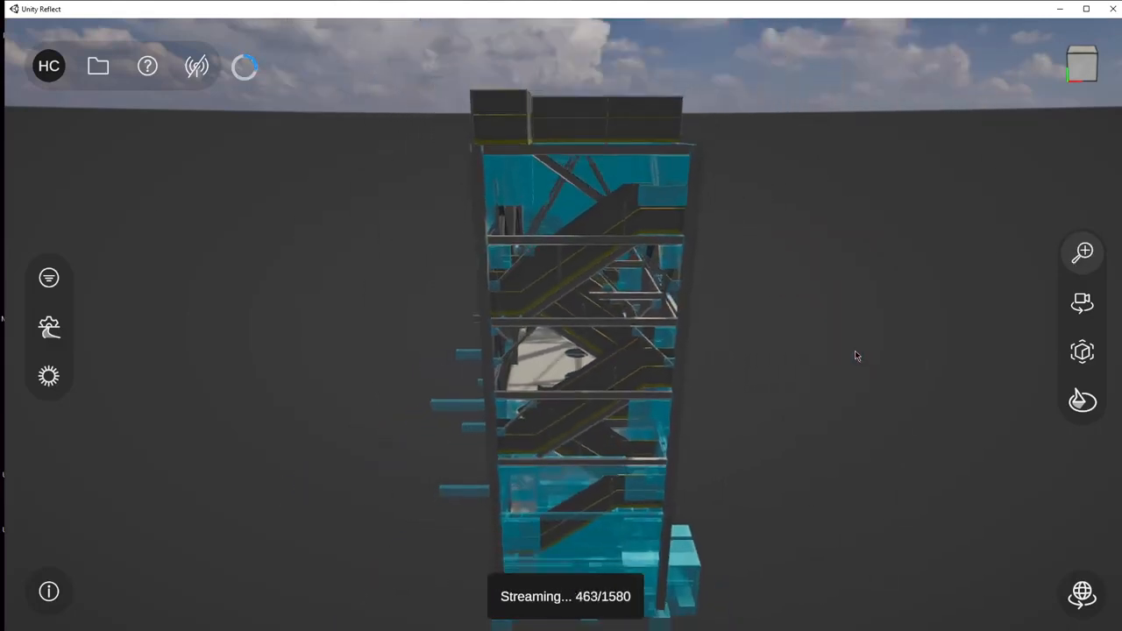
pyautogui.moveTo(709, 385); pyautogui.dragTo(493, 367)
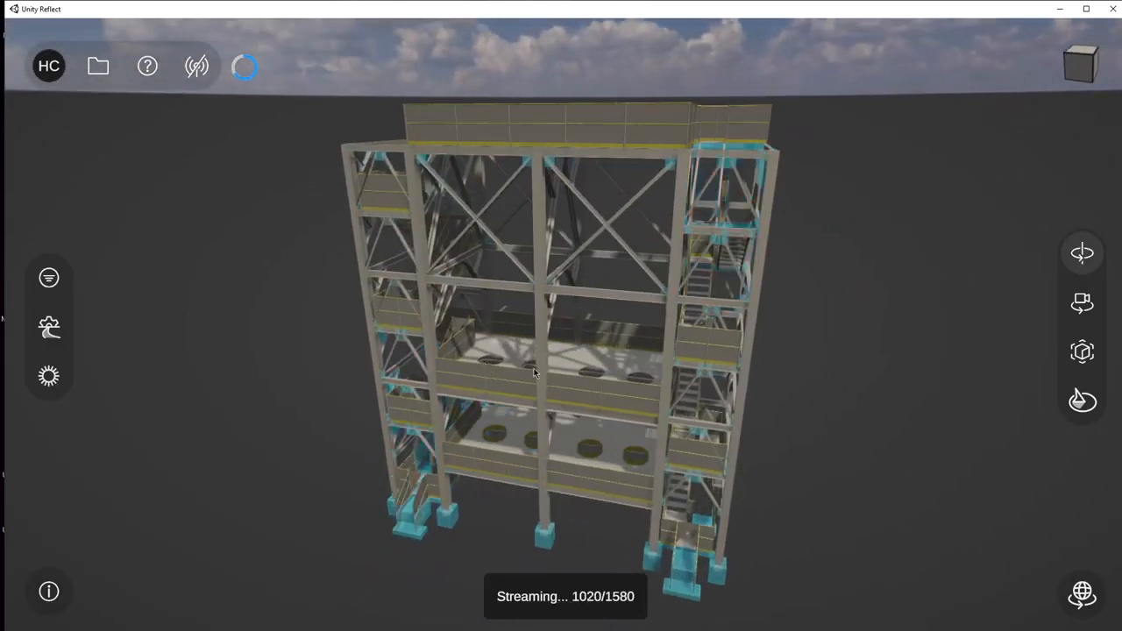
pyautogui.moveTo(714, 393); pyautogui.dragTo(512, 371, button='middle')
pyautogui.moveTo(512, 372); pyautogui.dragTo(534, 372)
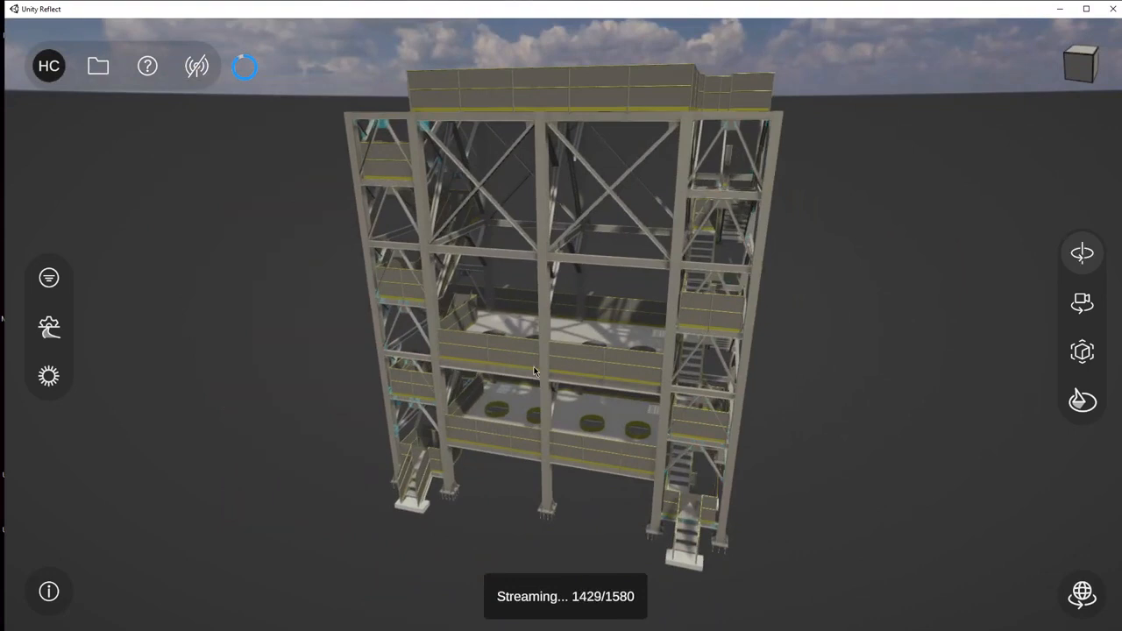